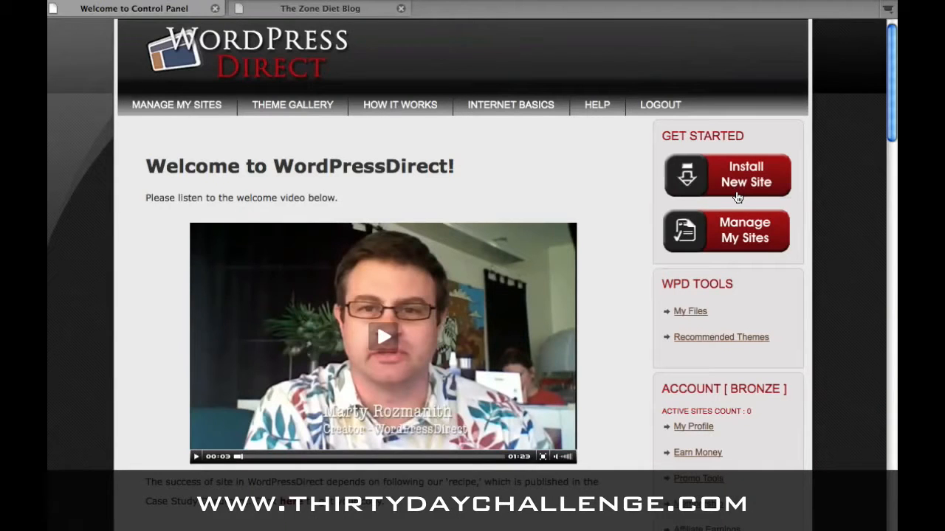
- Start a new website installation with Install New Site under Get Started on the welcome page
click(738, 197)
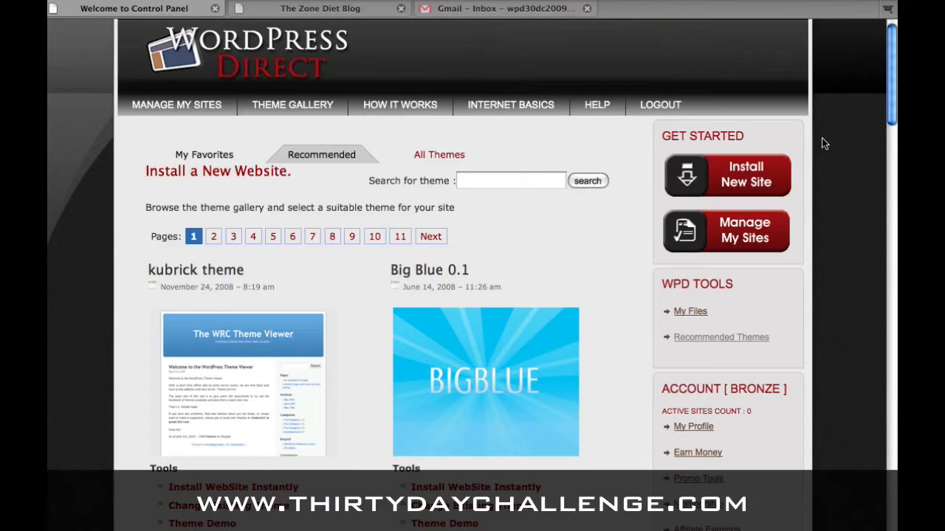
drag(890, 61, 890, 171)
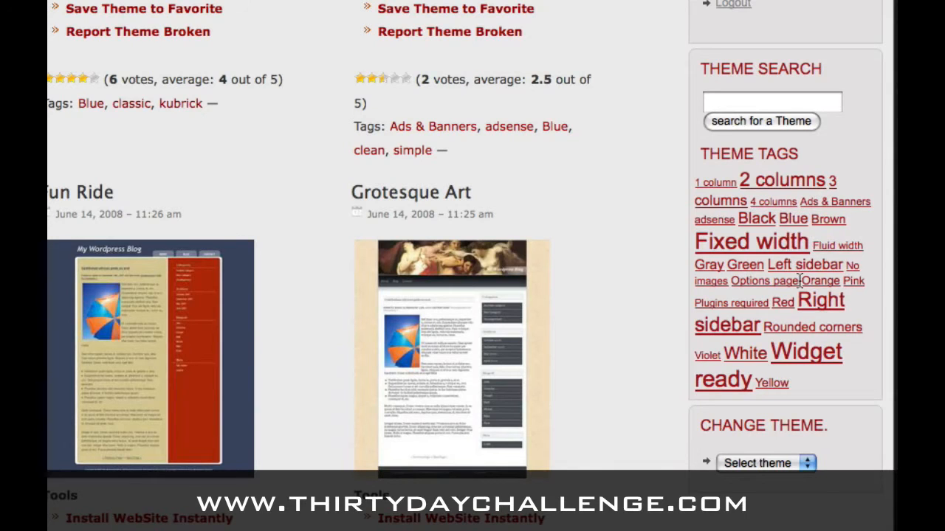
- Filter the theme gallery by the Widget ready tag and then another theme tag
click(815, 352)
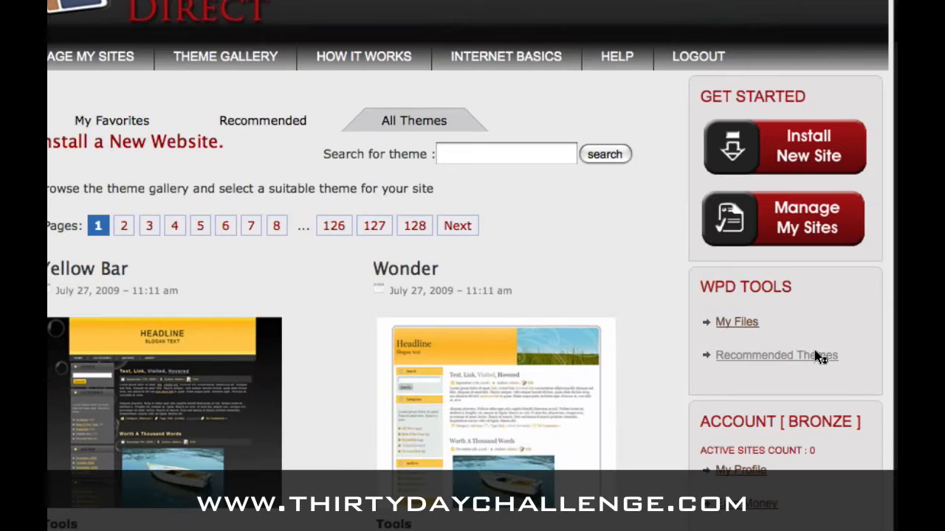
scroll(473, 295, down, 12)
scroll(472, 295, up, 4)
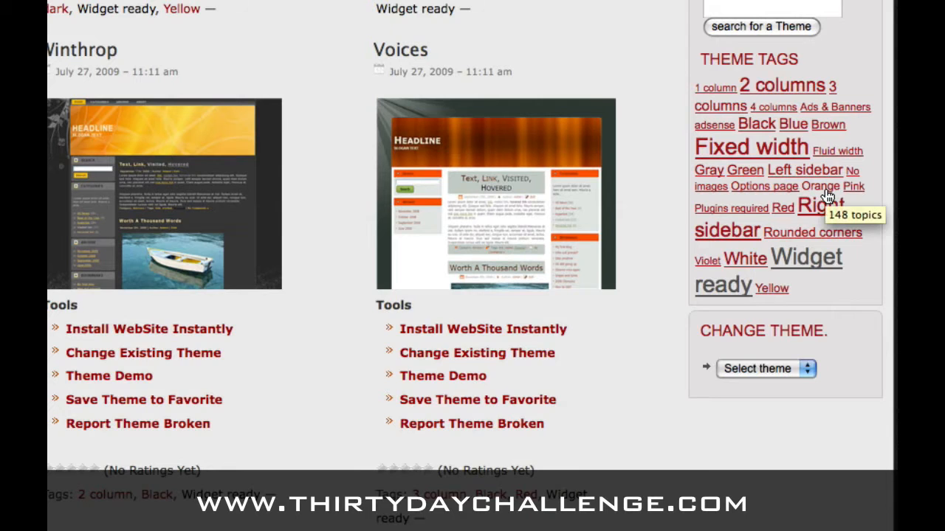
click(826, 194)
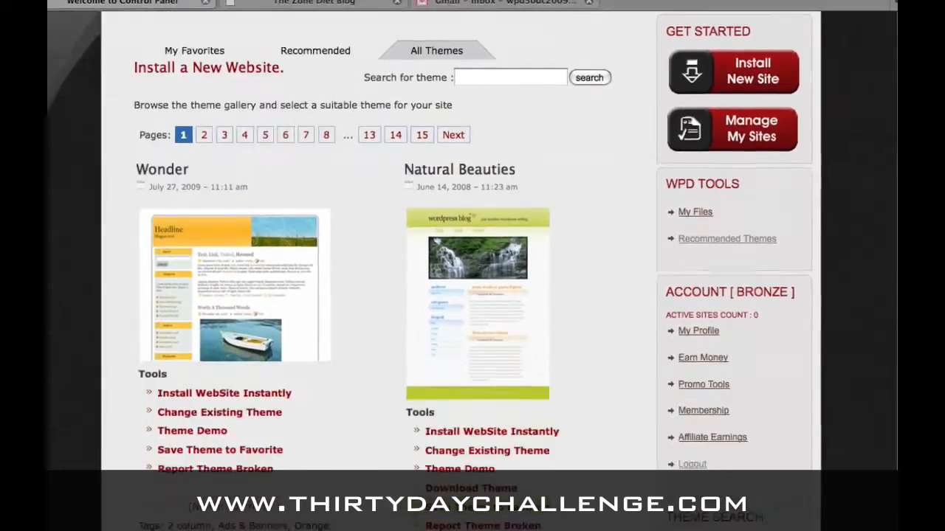
- Scroll back to the top of the gallery and put the cursor in the Search for theme field
drag(896, 68, 893, 155)
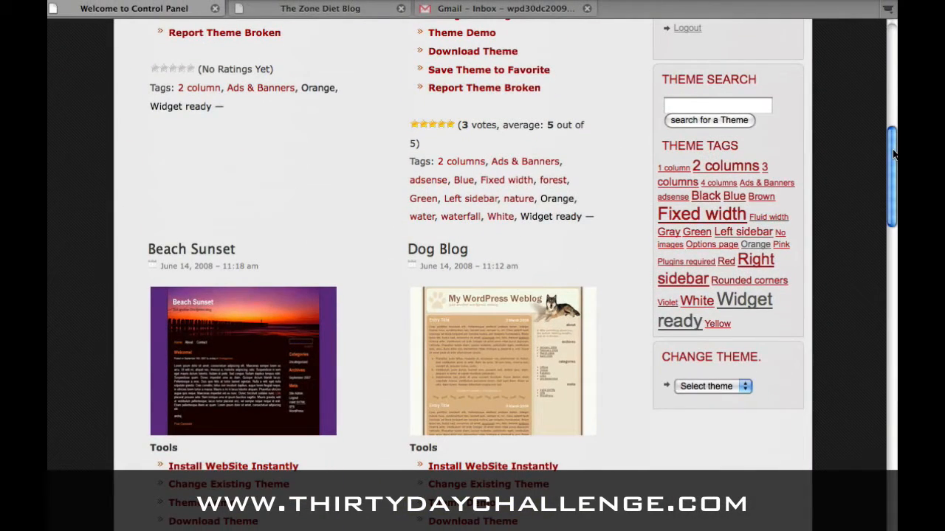
drag(894, 154, 885, 34)
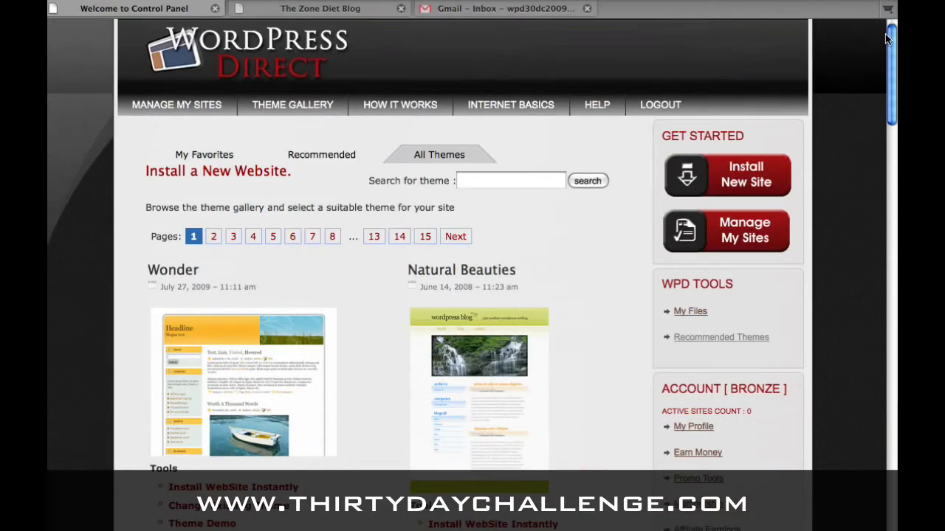
click(514, 190)
- Search the themes for 'green' and scroll to Modern Green in the results
text(green)
click(584, 181)
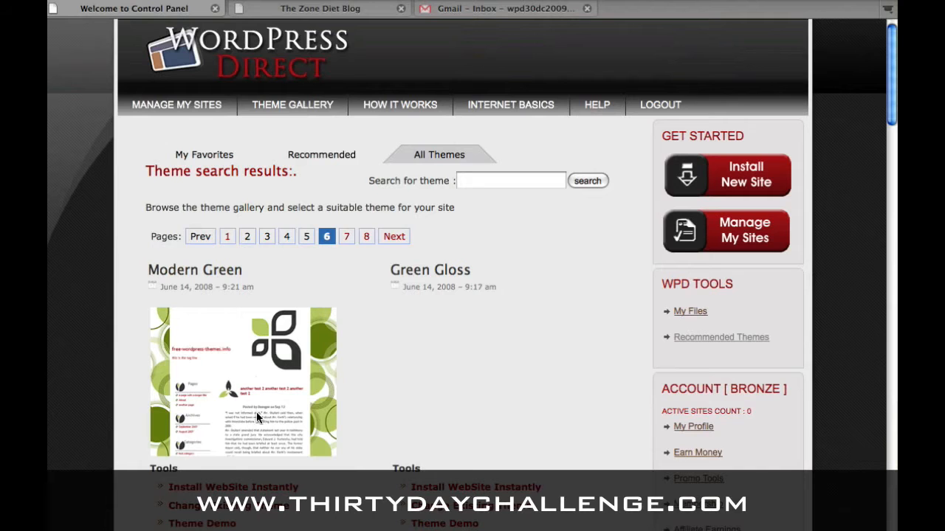
drag(891, 94, 893, 120)
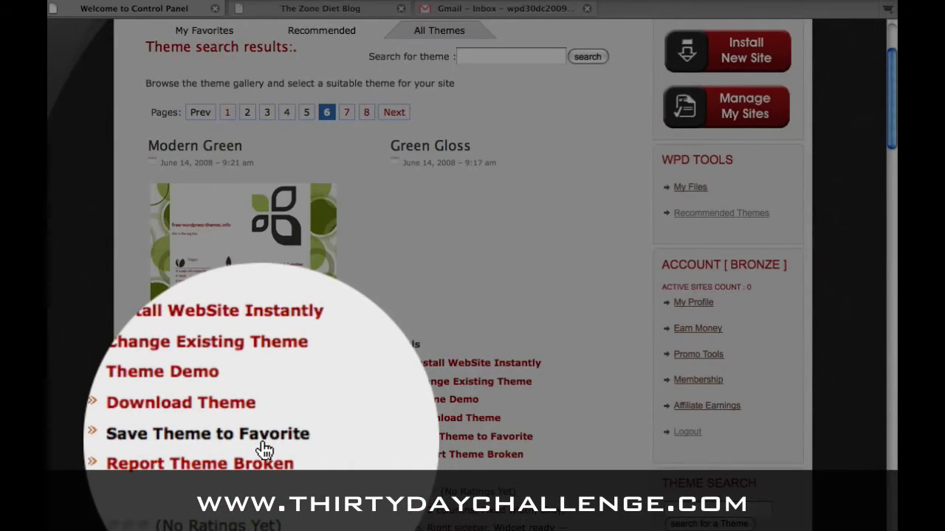
- Save the Modern Green theme to favorites from its Tools options
click(260, 437)
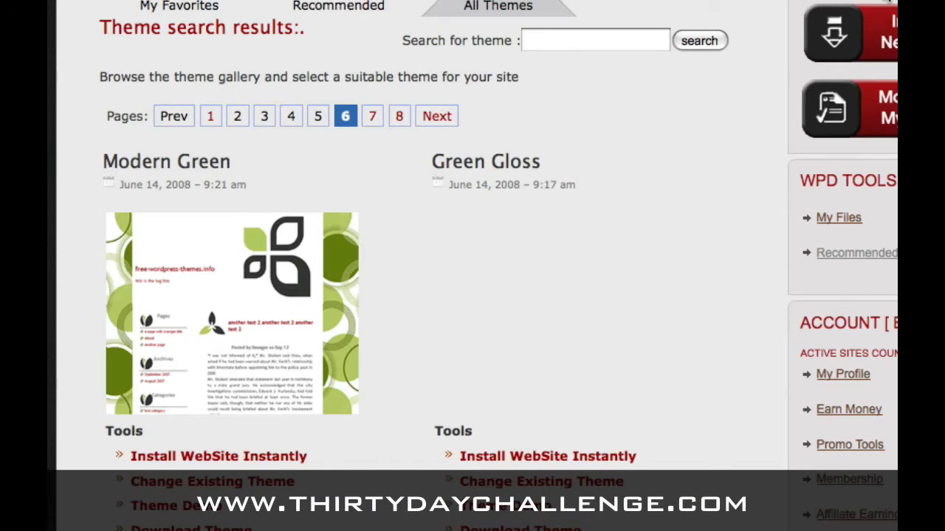
- Choose Install WebSite Instantly under Modern Green to open the Step 2 install form
click(231, 457)
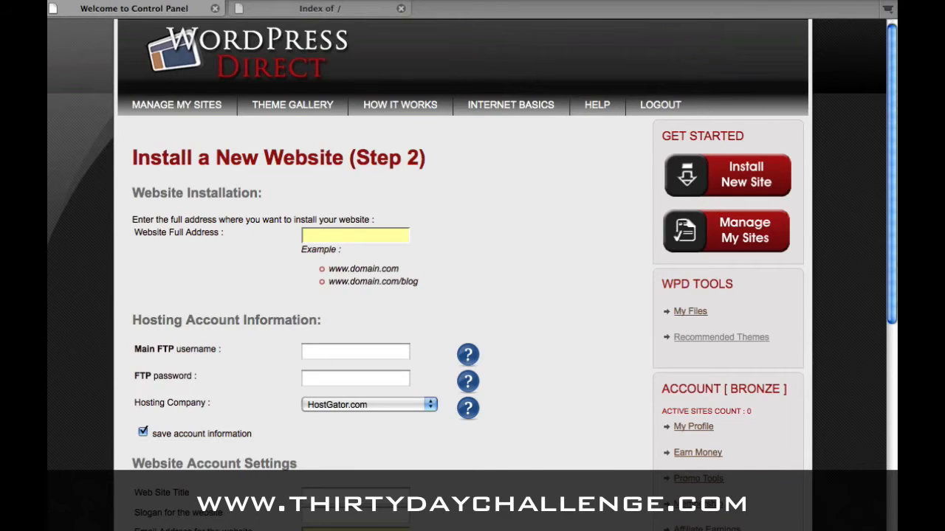
key(super+Tab)
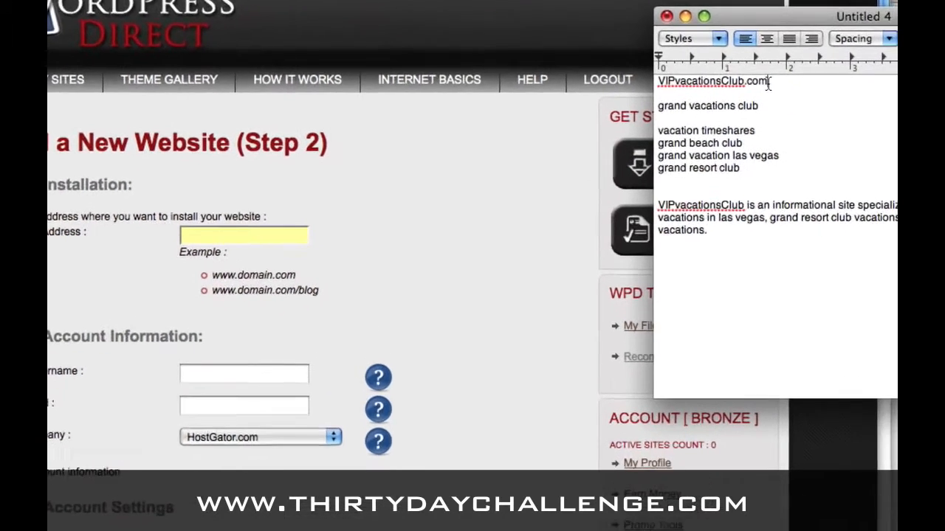
drag(795, 107, 701, 107)
key(super+c)
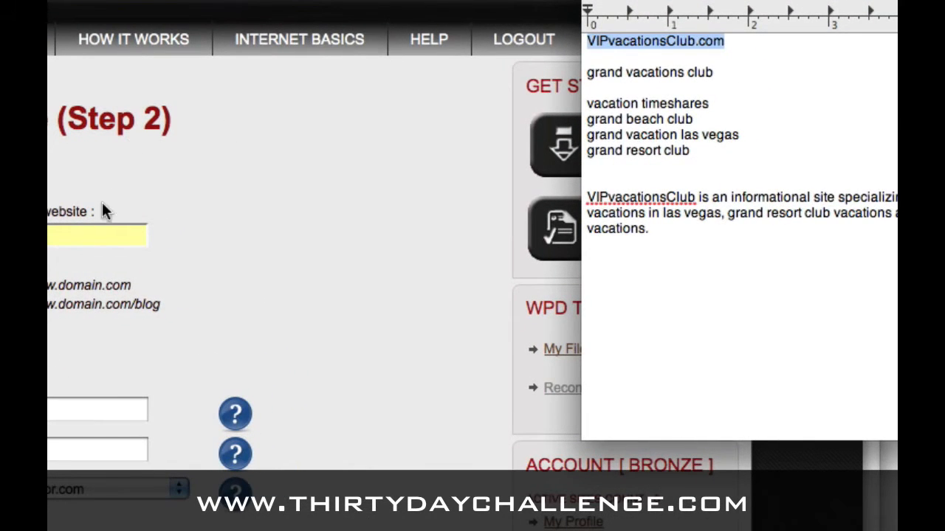
click(94, 232)
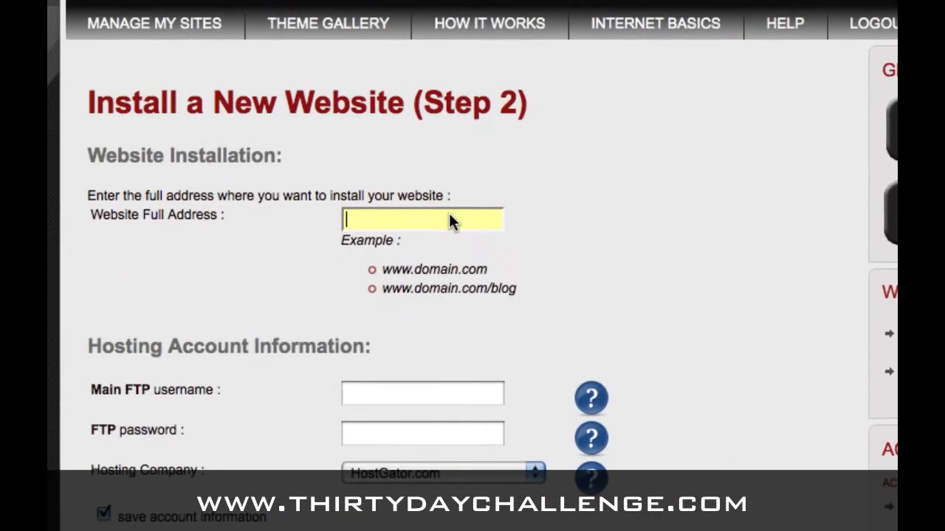
key(super+v)
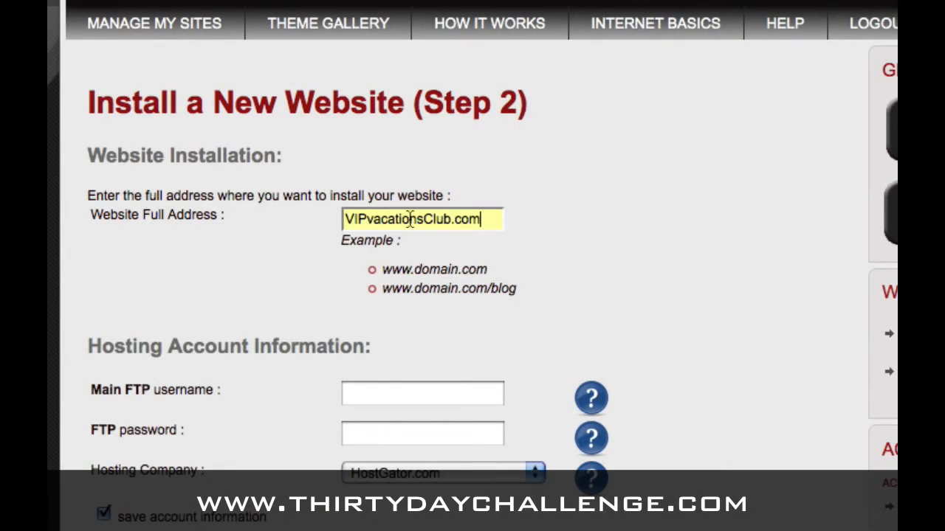
click(347, 221)
text(www)
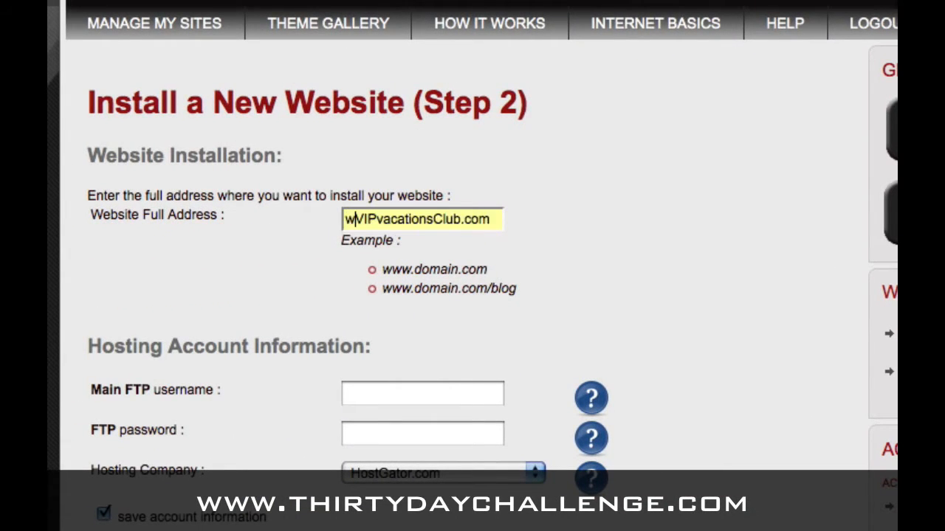
text(.)
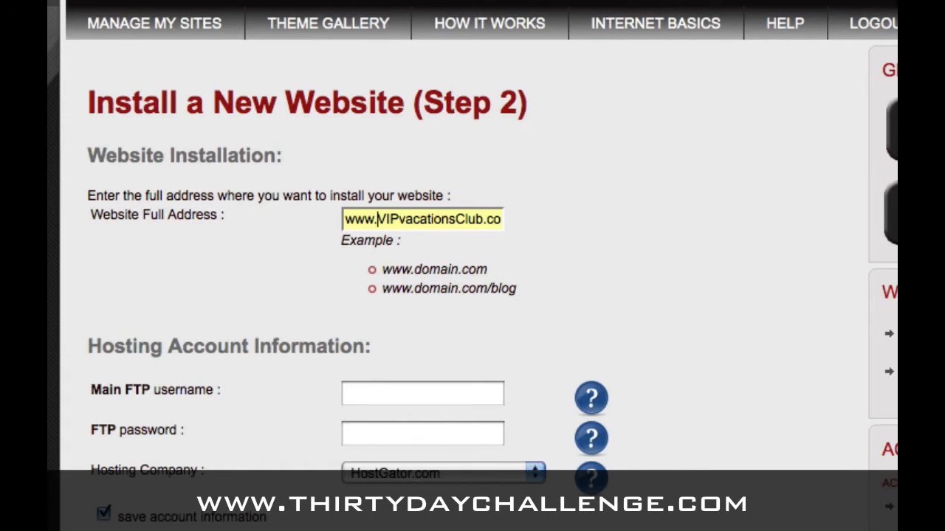
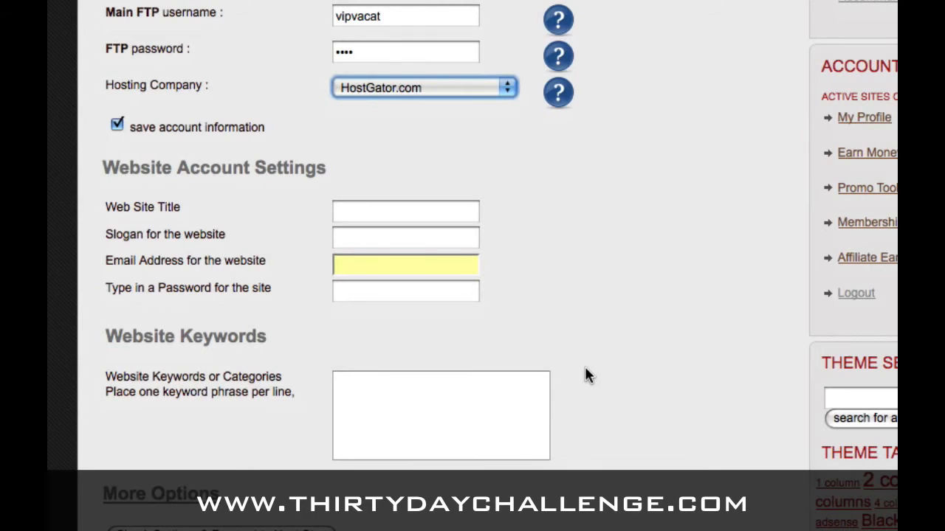
- Enter the title 'Grand Vacations Club' and the slogan 'Specializing in timely grand vacations club information'
click(431, 214)
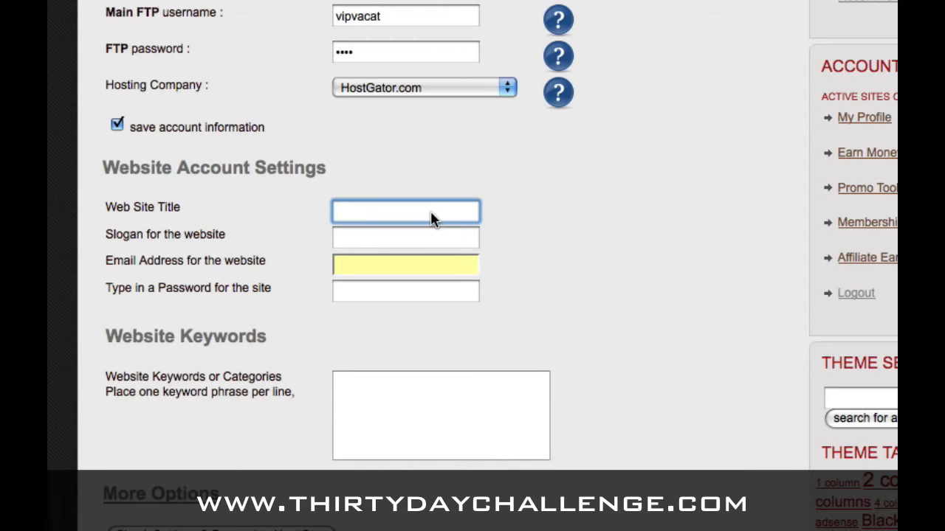
text(Grand Vacations)
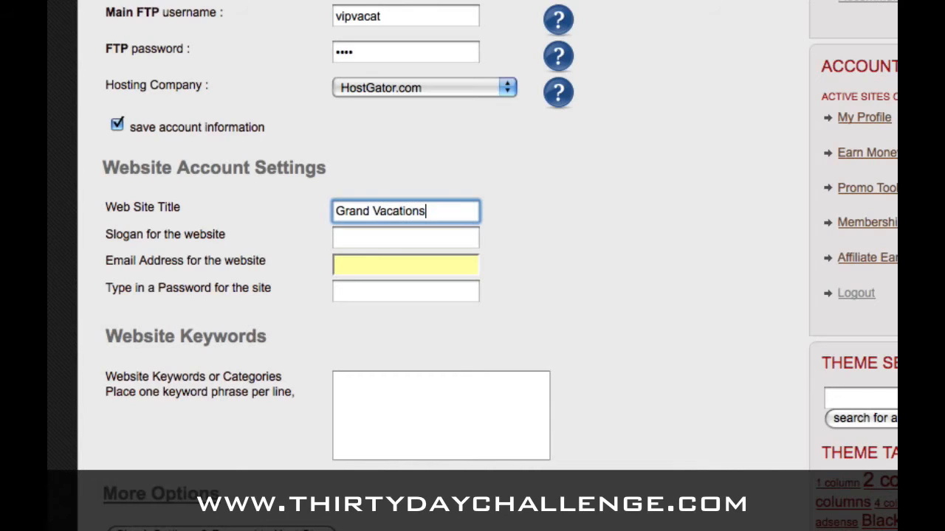
text( Club)
click(426, 238)
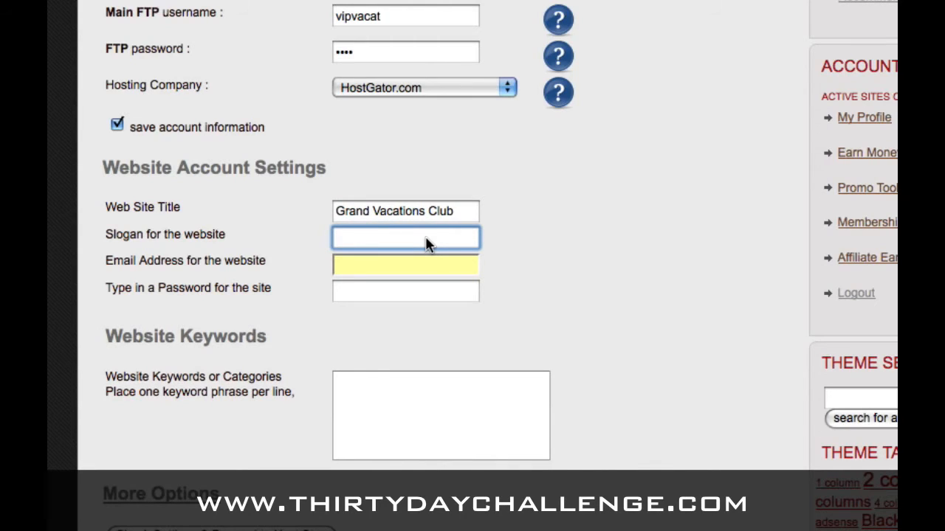
text(Sep)
key(BackSpace)
key(BackSpace)
text(pecialinzing in )
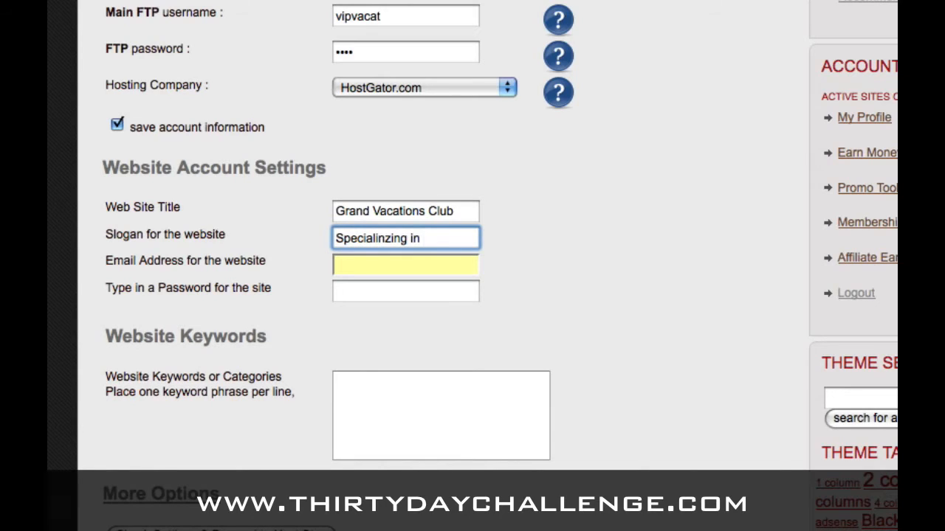
text(grand vacat)
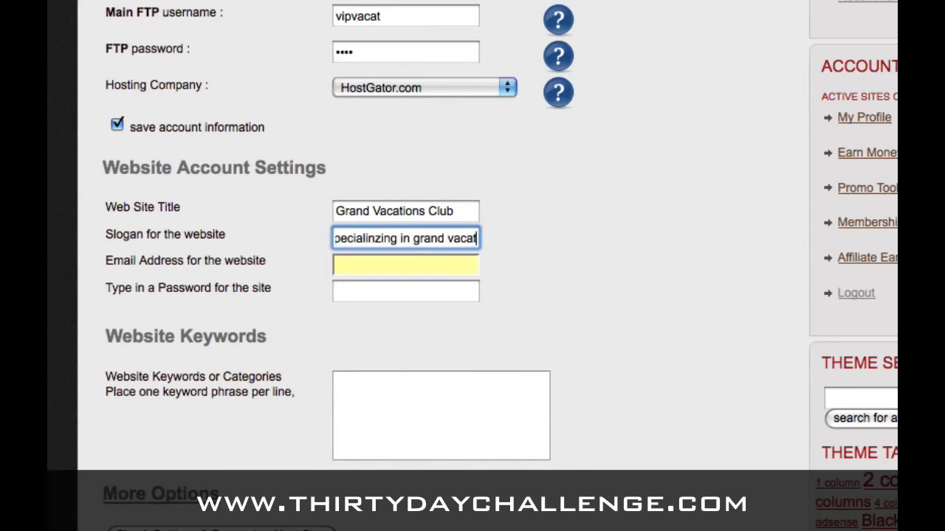
text(ions club)
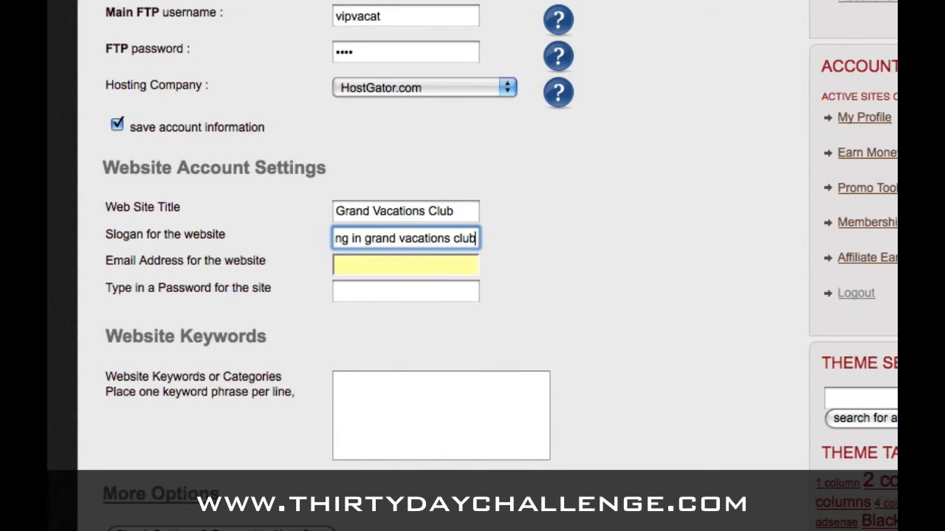
text( information)
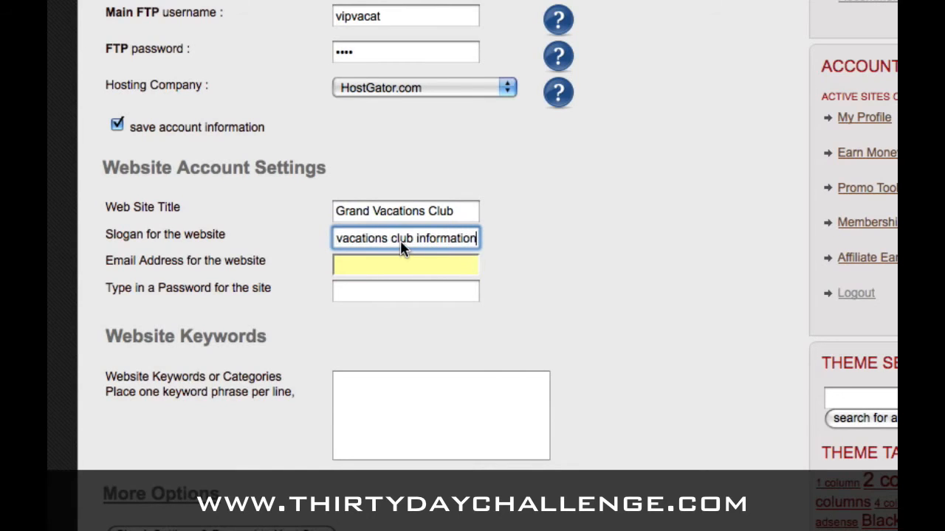
drag(385, 233, 327, 232)
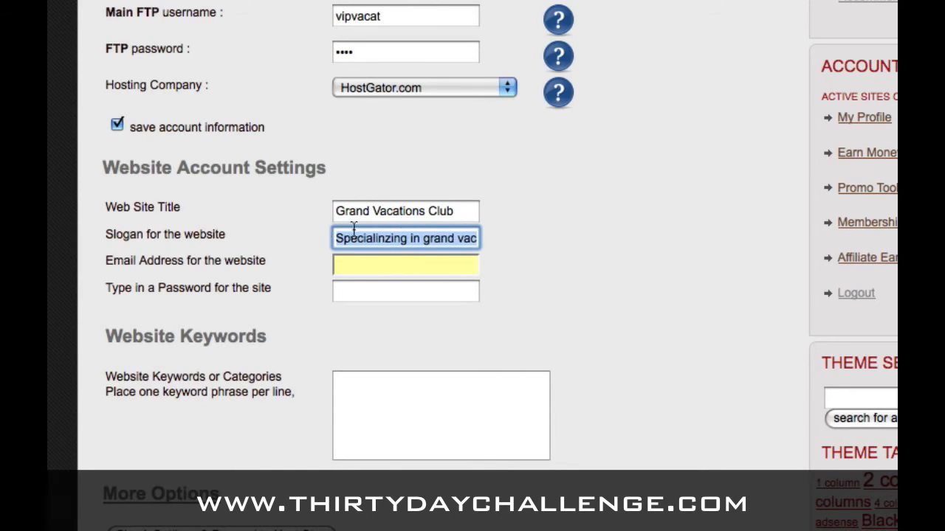
click(423, 242)
text(timely)
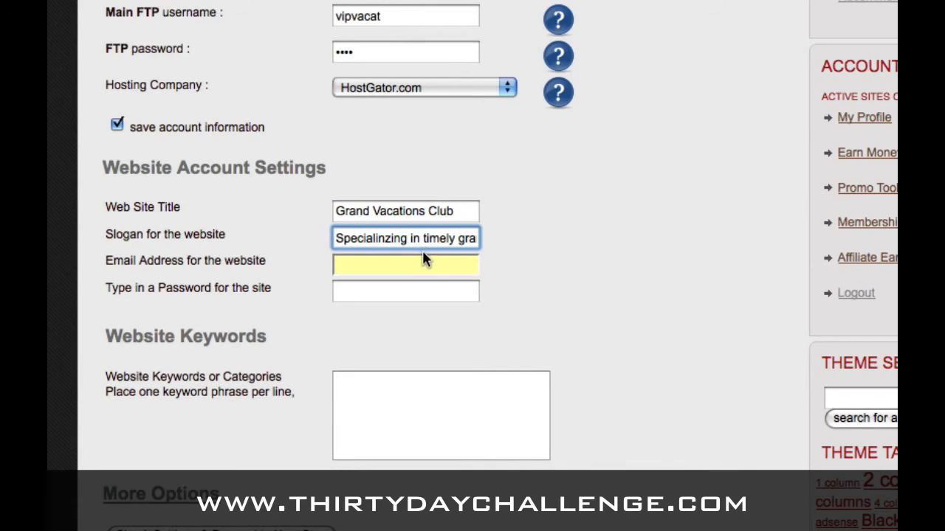
- Fill in the site's contact e-mail address and type the site login password
click(422, 264)
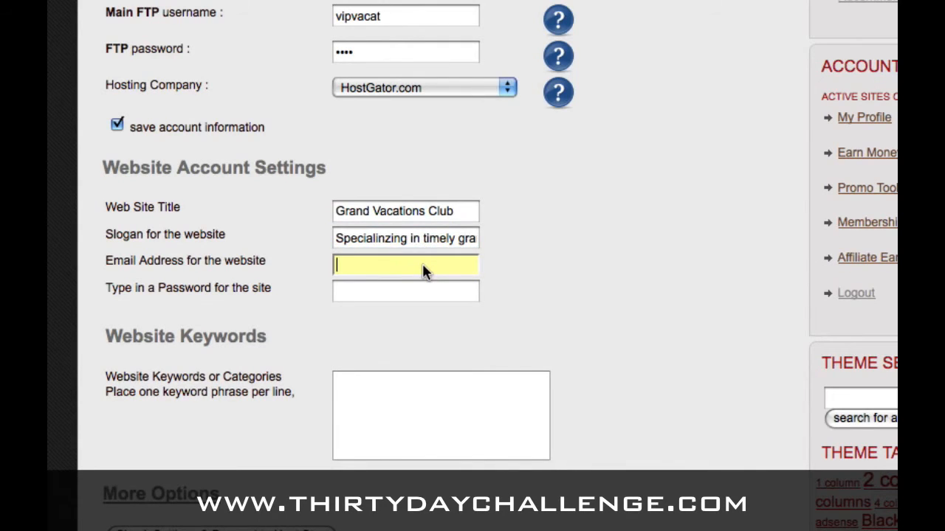
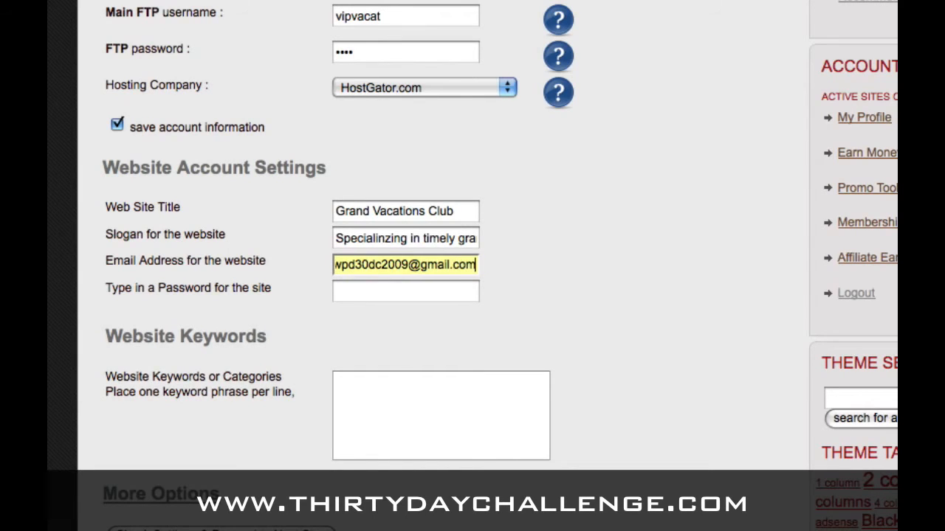
click(368, 294)
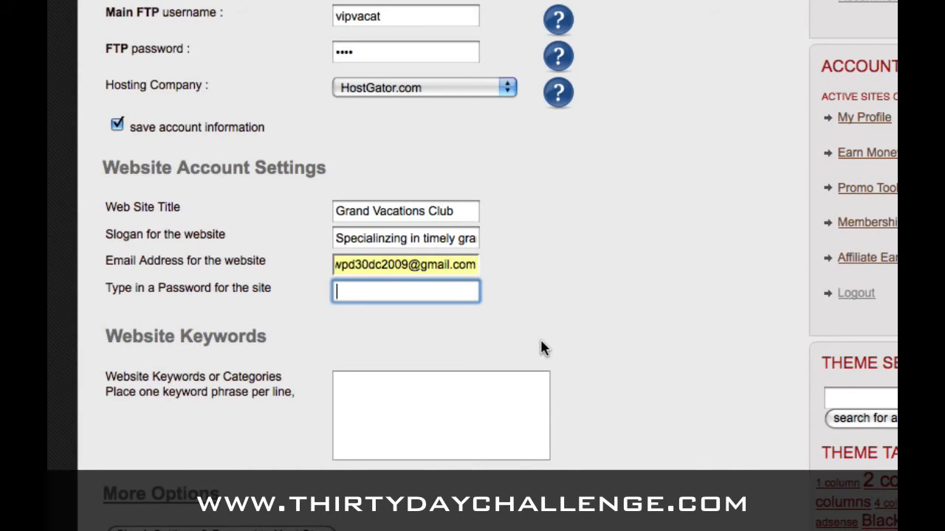
text(demo)
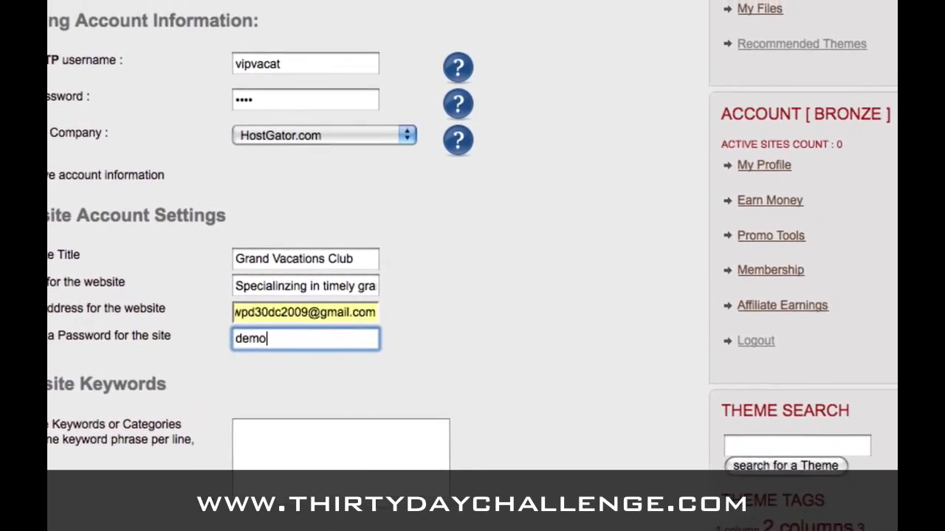
- Copy the four keyword phrases from the TextEdit notes and paste them into the Keywords box
key(super+Tab)
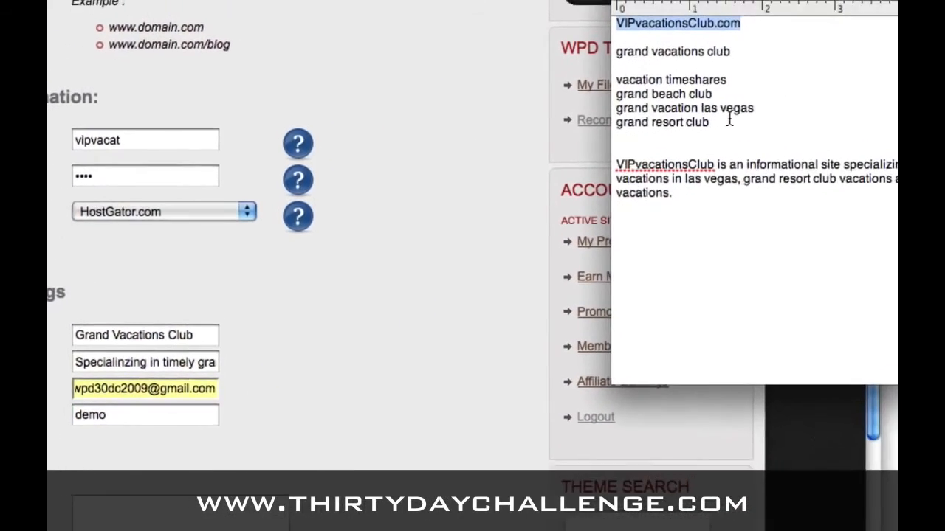
click(751, 110)
drag(680, 136, 588, 96)
key(super+c)
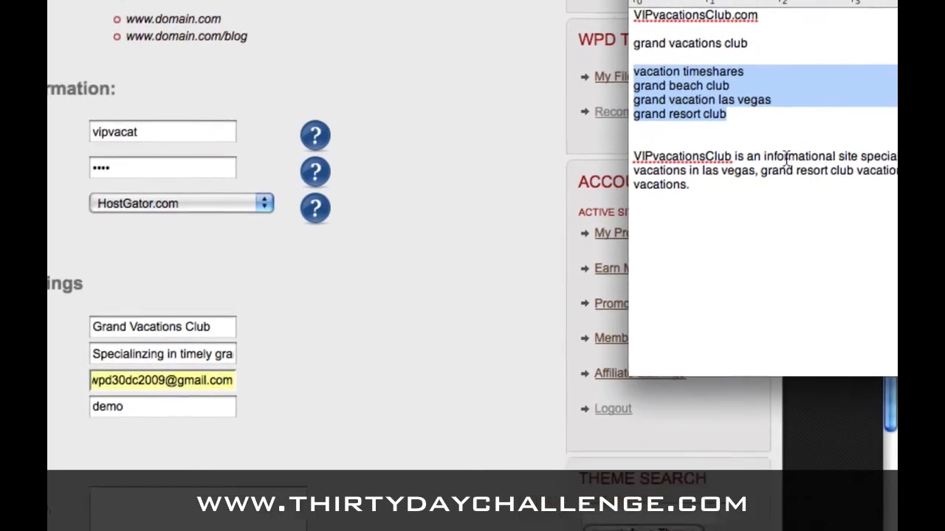
key(super+Tab)
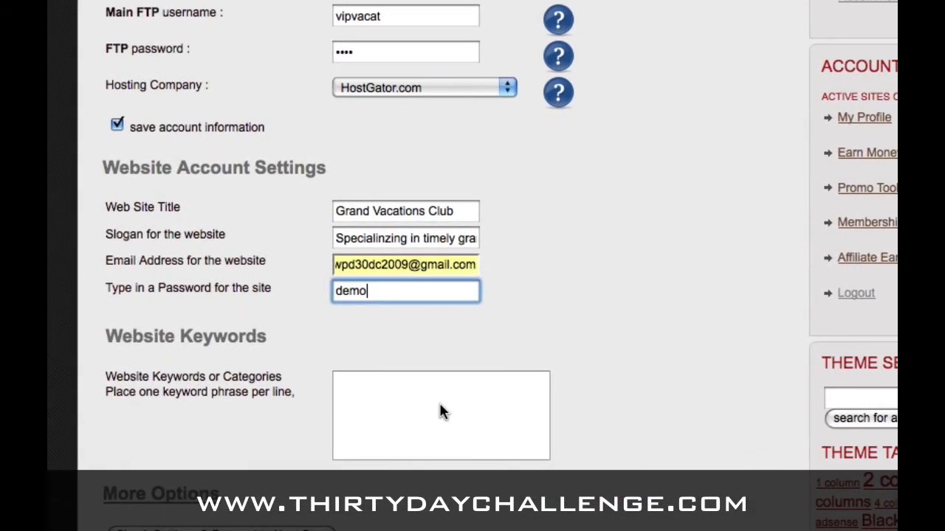
click(440, 412)
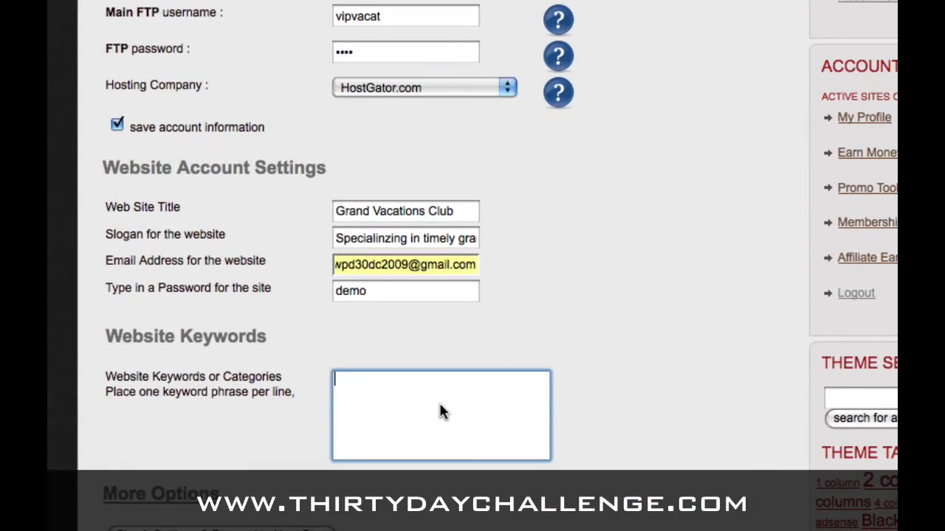
key(super+v)
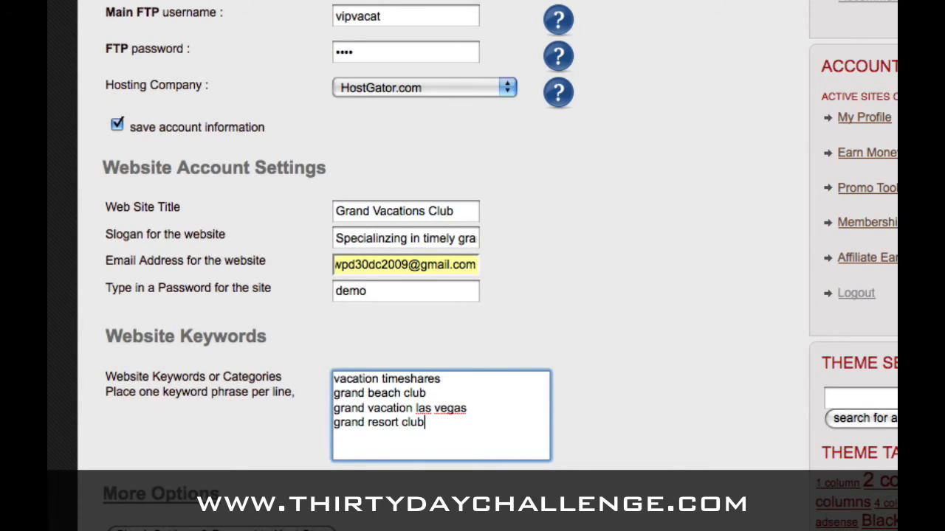
- Scroll down past the completed keyword list to the Check Settings button
scroll(802, 221, down, 3)
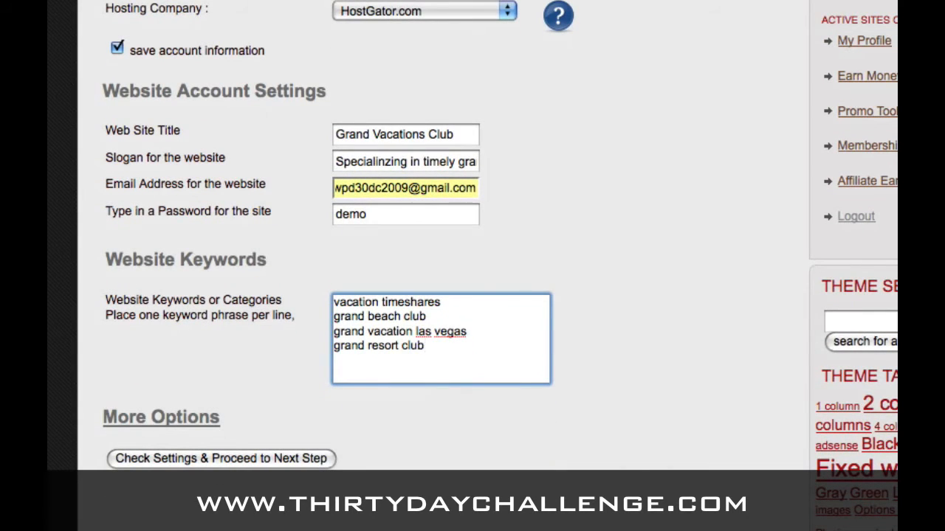
- Submit the form with 'Check Settings & Proceed to Next Step' to reach Step 3
click(261, 459)
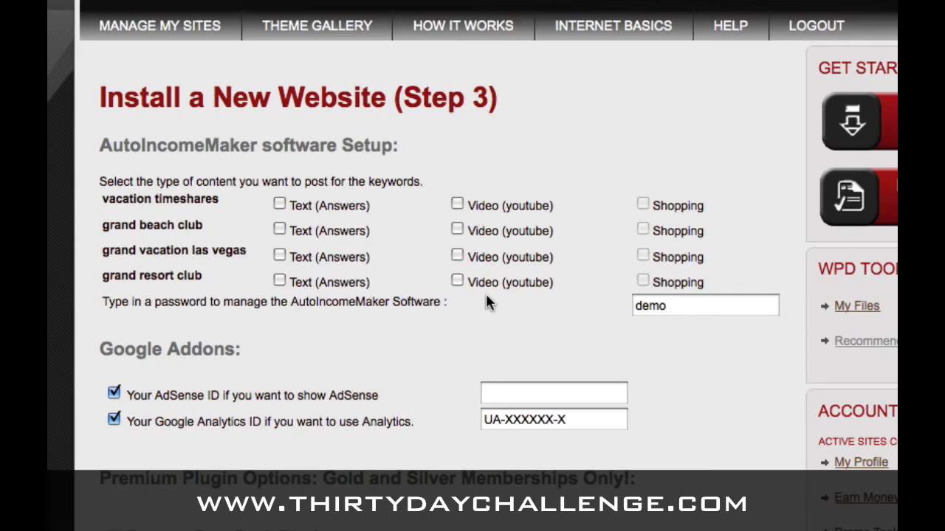
- Enable Text (Answers) and Video (youtube) content for all four keywords, and disable AdSense
click(279, 205)
click(279, 257)
click(279, 281)
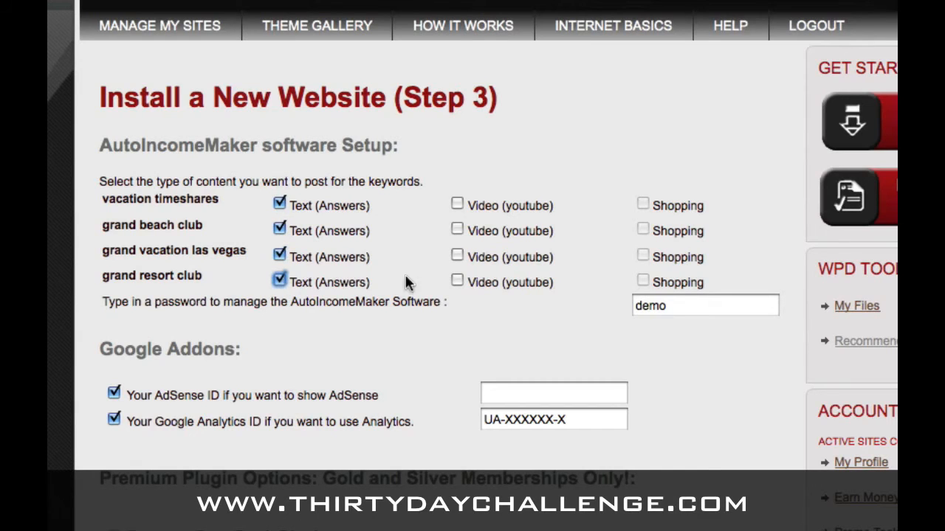
click(457, 282)
click(457, 256)
click(457, 231)
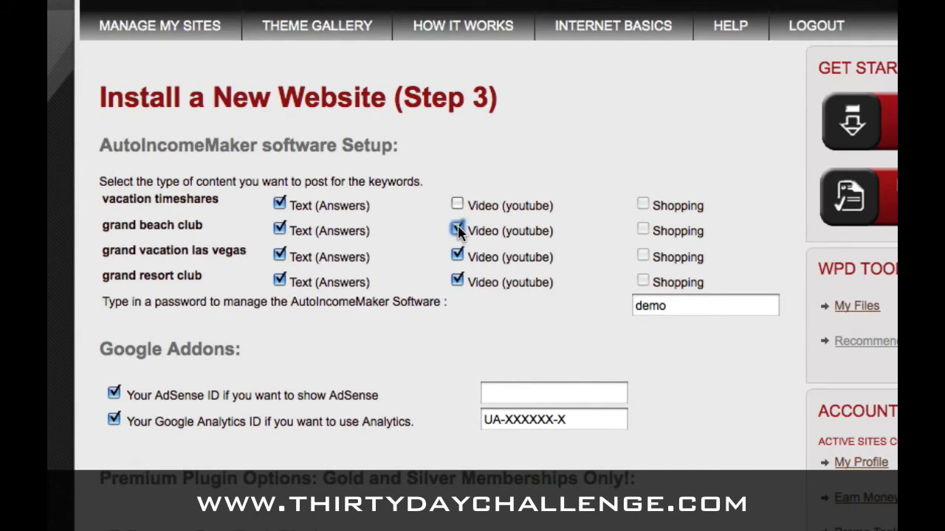
click(456, 204)
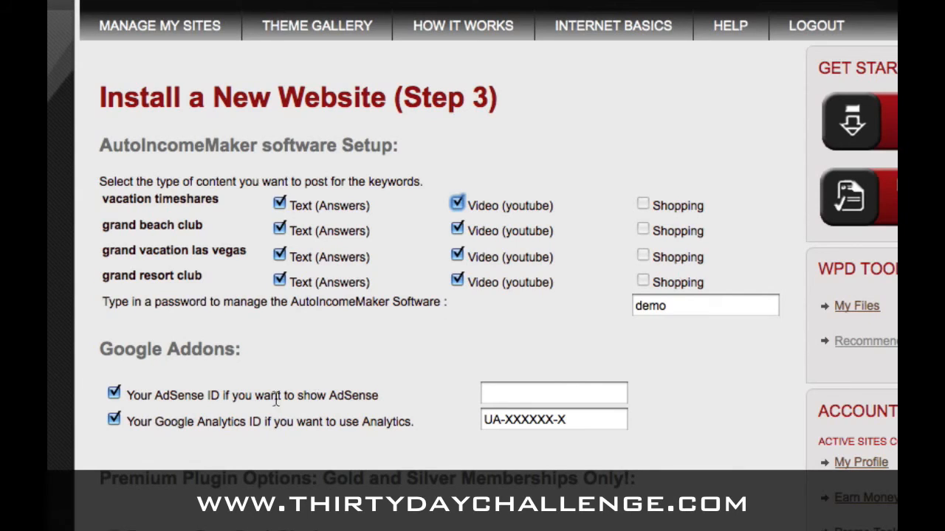
click(115, 393)
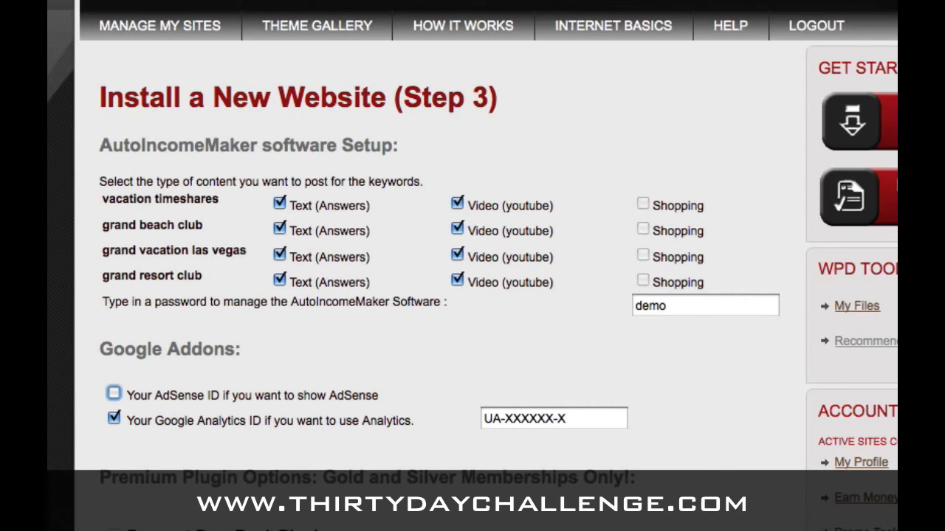
scroll(473, 266, down, 5)
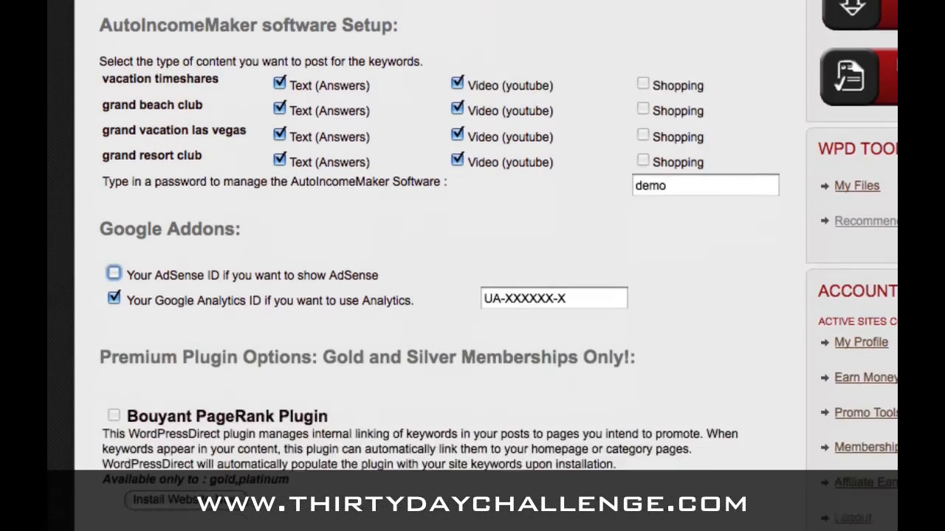
scroll(472, 266, down, 3)
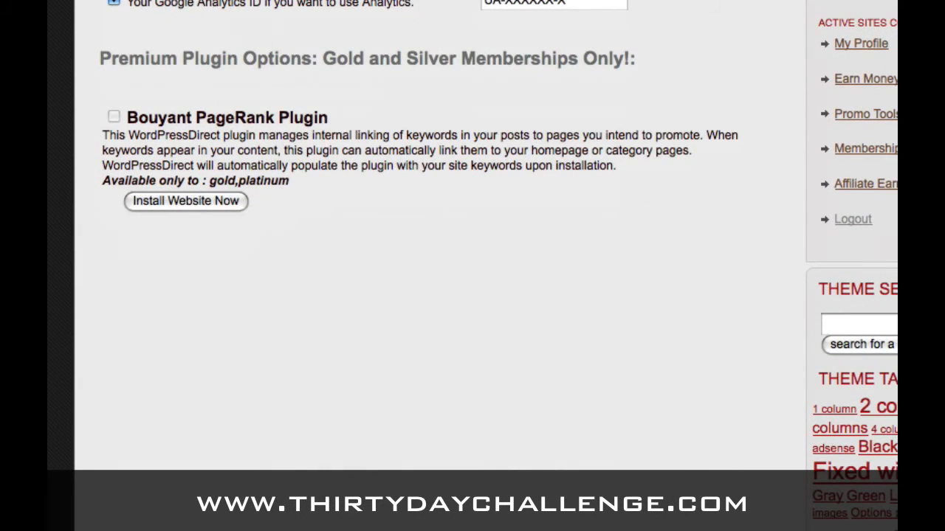
scroll(472, 266, down, 3)
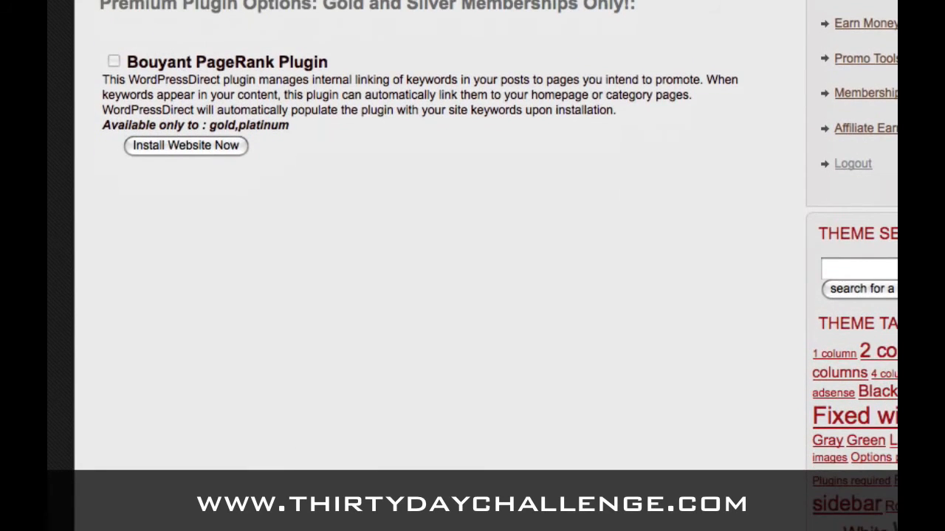
scroll(473, 266, down, 2)
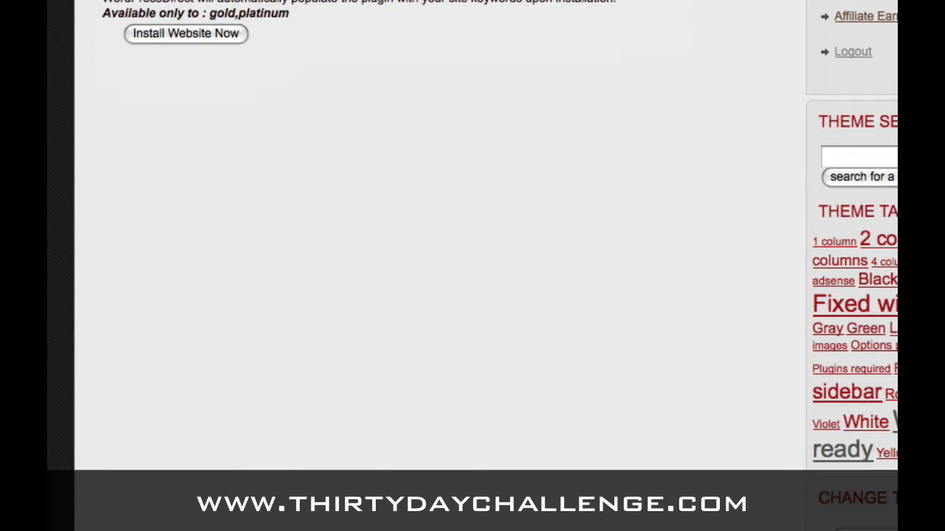
scroll(473, 266, up, 1)
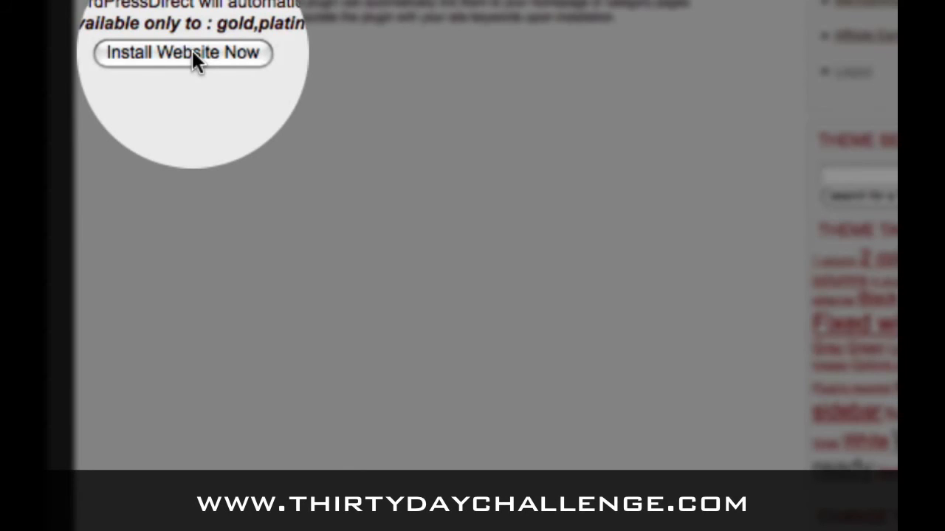
- Launch Install Website Now and follow the WordPress core files installation progress
click(192, 52)
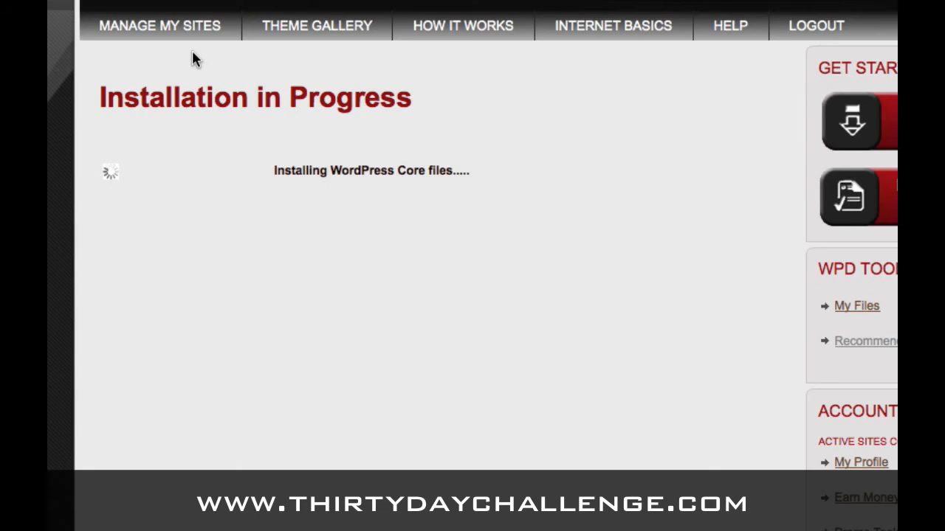
scroll(472, 266, down, 1)
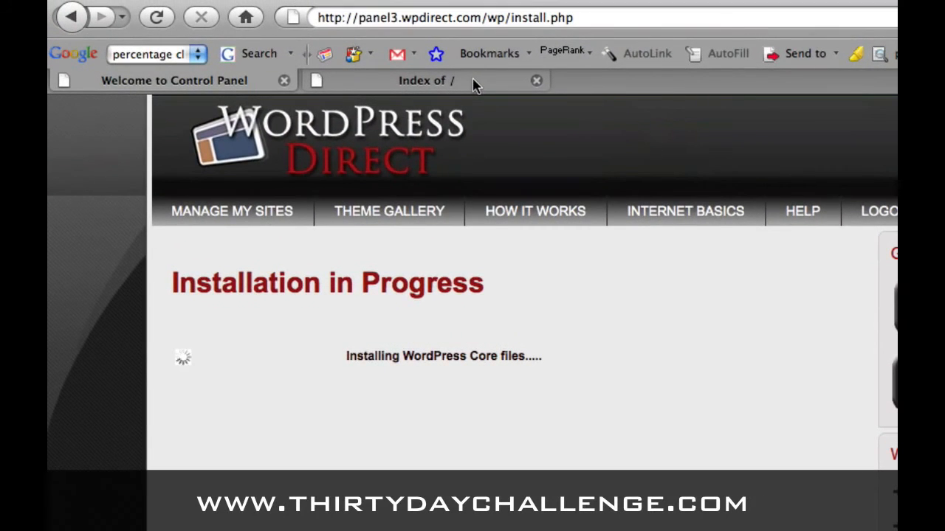
- Confirm the installation finished, then reload vipvacationsclub.com to show the Grand Vacations Club site
click(474, 84)
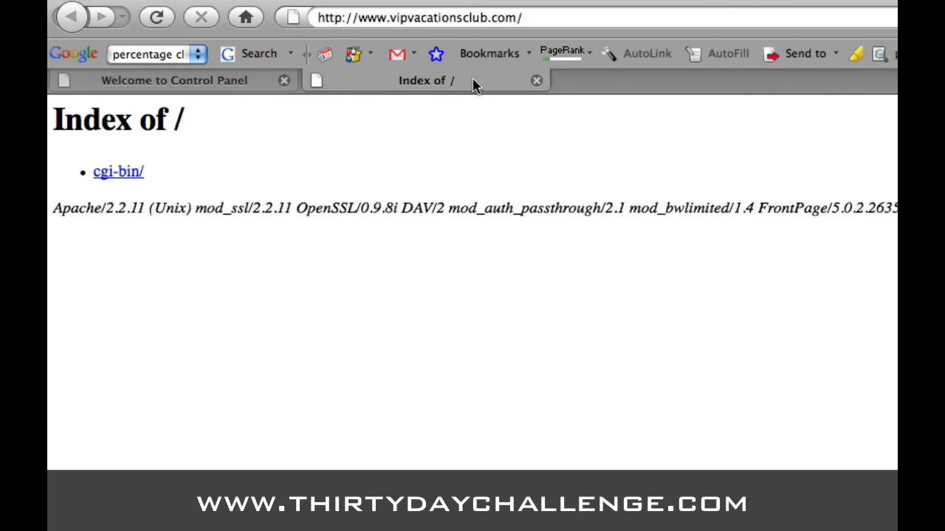
click(230, 84)
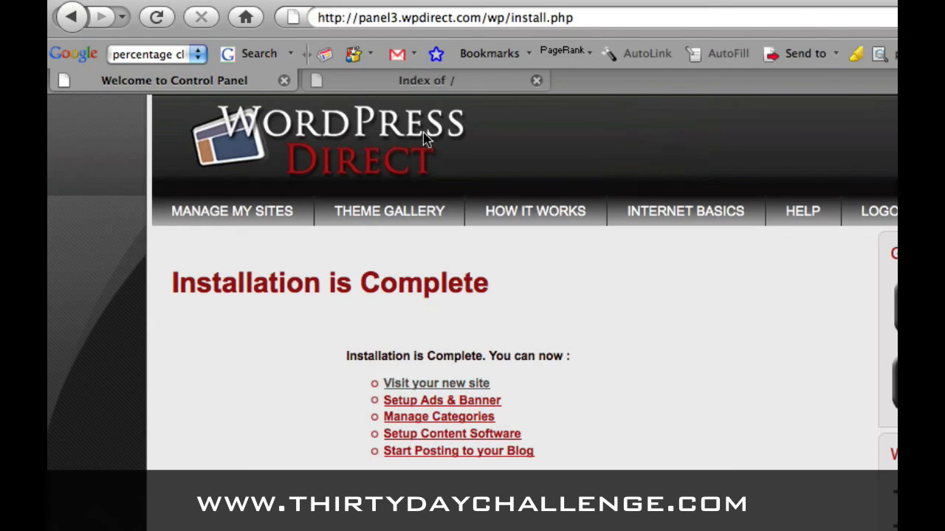
click(449, 89)
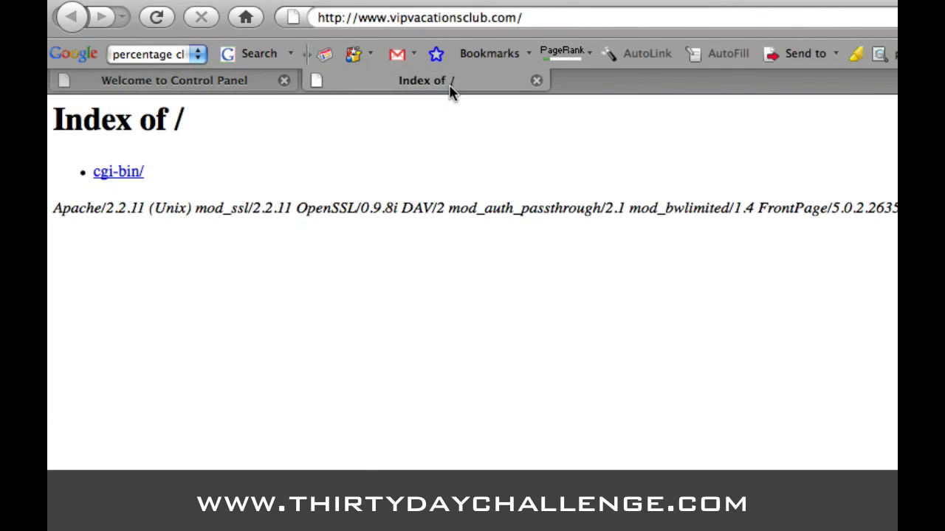
click(158, 18)
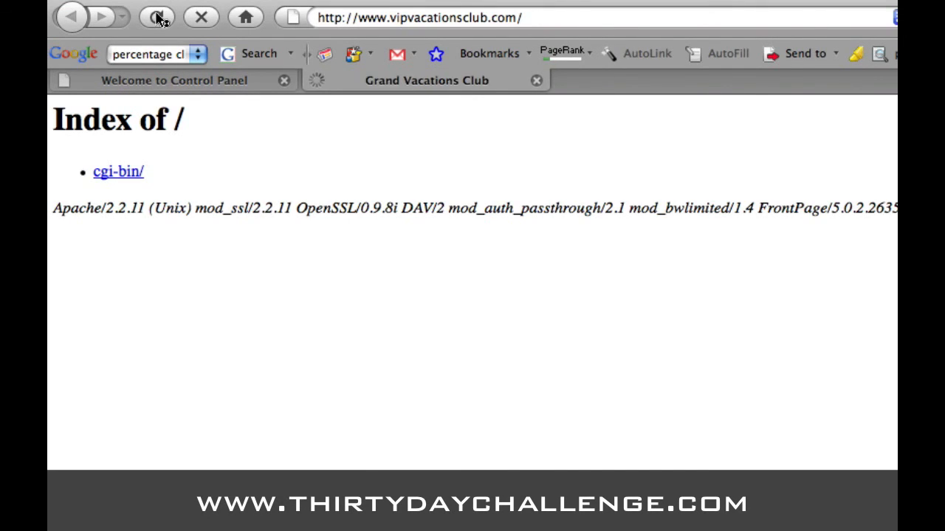